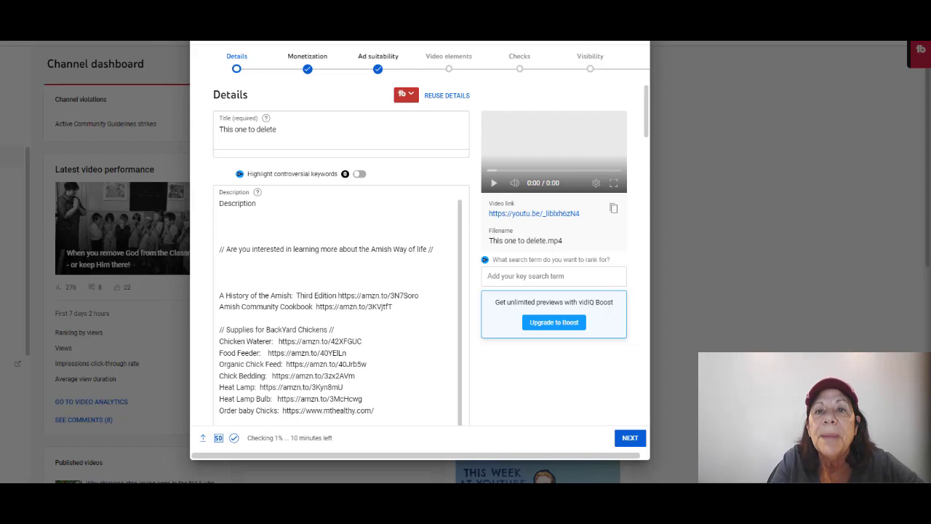
Step: Advance the upload past Monetization to the Video elements step
{"action": "left_click", "coordinate": [628, 438]}
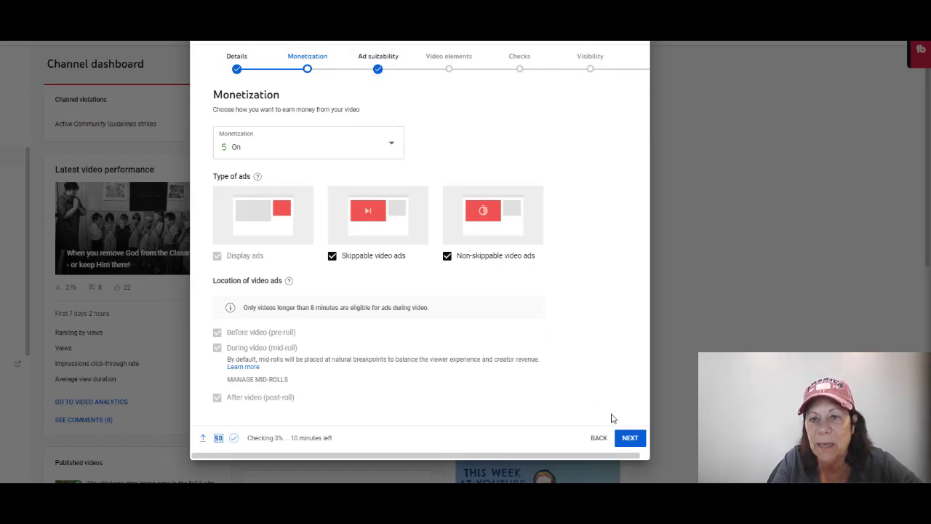
{"action": "left_click", "coordinate": [466, 71]}
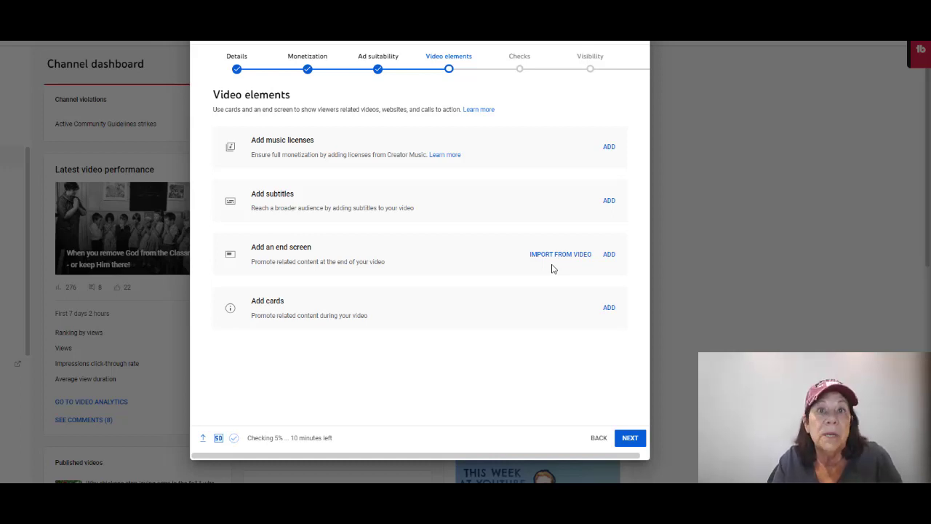
Step: Start adding an end screen to bring up the End Screens editor
{"action": "left_click", "coordinate": [610, 255]}
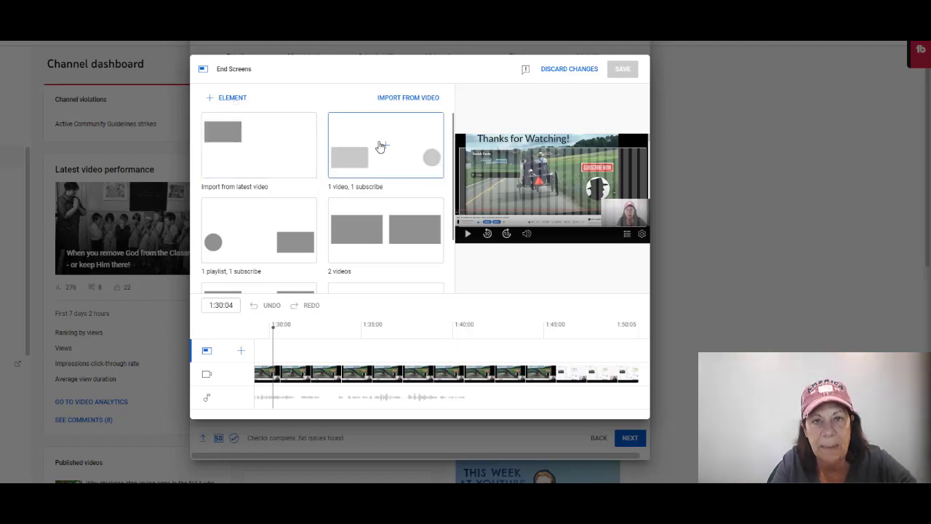
Step: Add a Self Sufficient Living playlist element and drag it to the upper left
{"action": "left_click", "coordinate": [232, 100]}
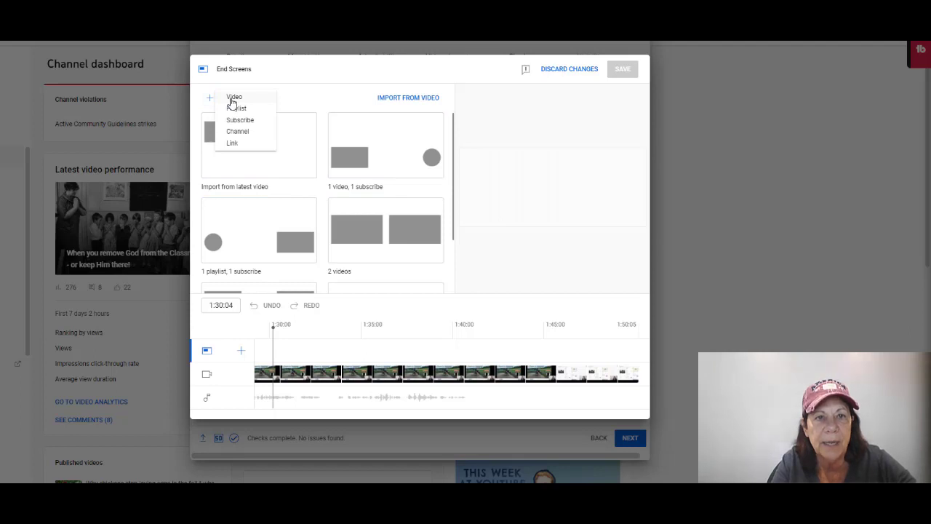
{"action": "left_click", "coordinate": [238, 110]}
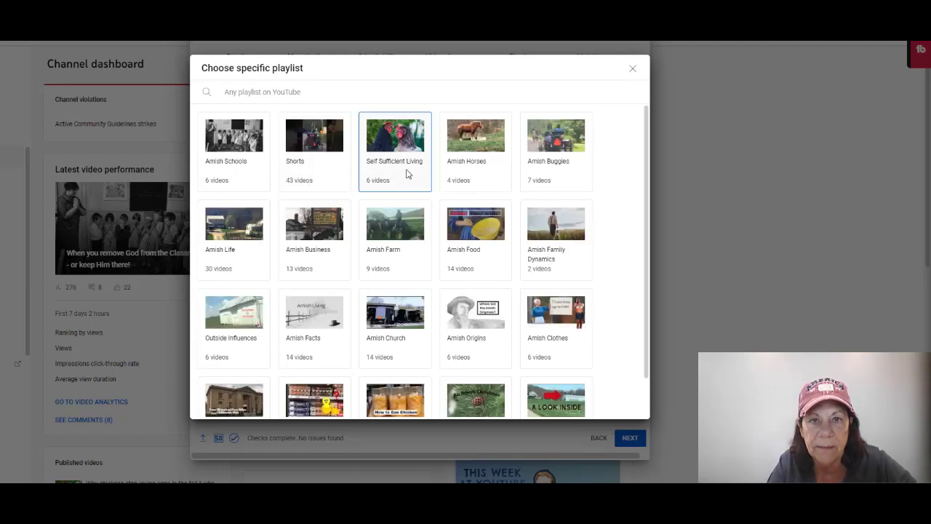
{"action": "left_click", "coordinate": [395, 149]}
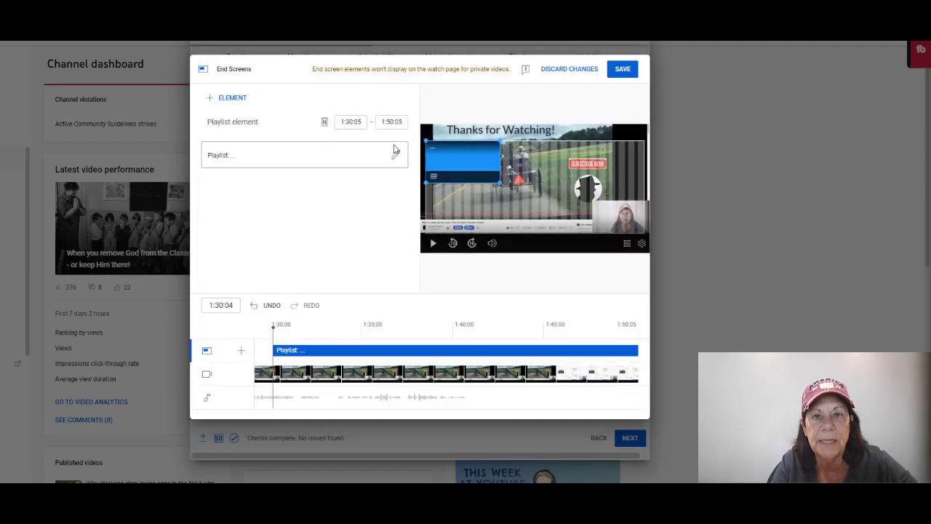
{"action": "left_click_drag", "start_coordinate": [480, 168], "coordinate": [489, 185]}
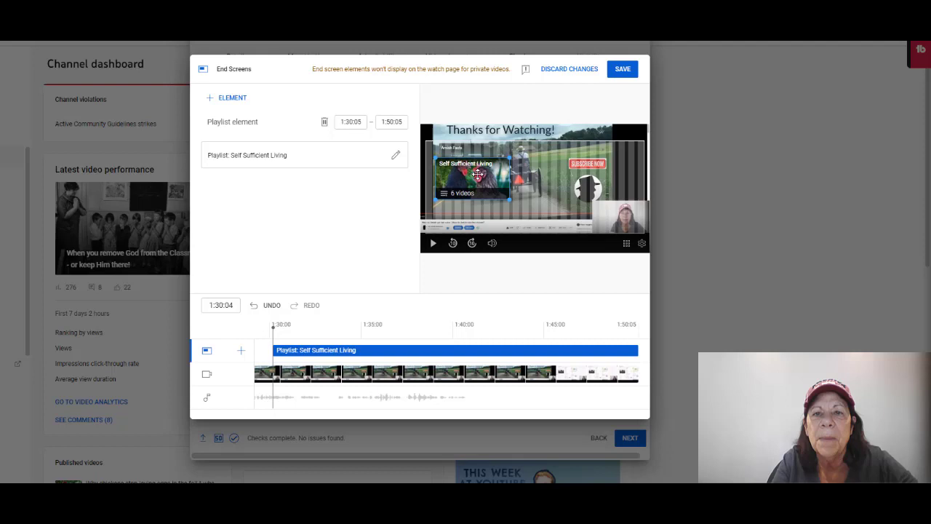
{"action": "left_click_drag", "start_coordinate": [477, 174], "coordinate": [483, 171]}
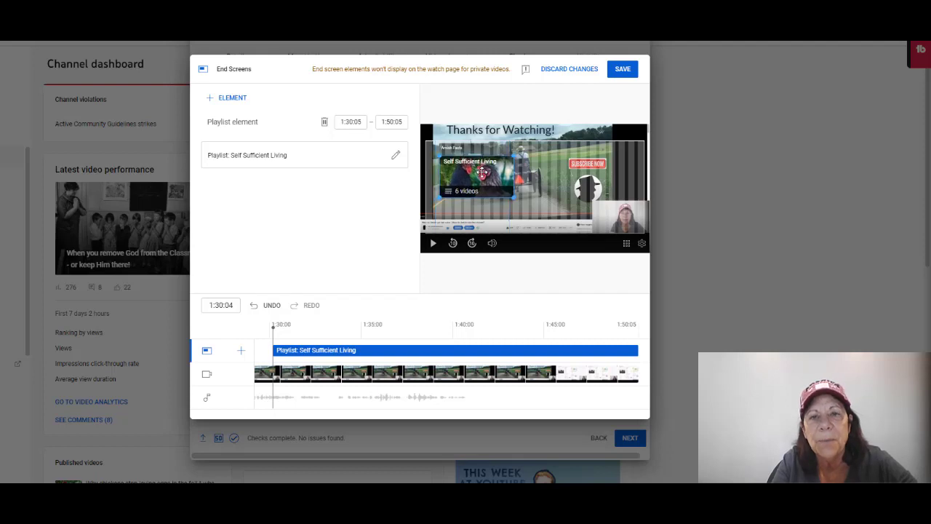
Step: Add a Best for viewer video element and shift the playlist tile up
{"action": "left_click", "coordinate": [233, 99]}
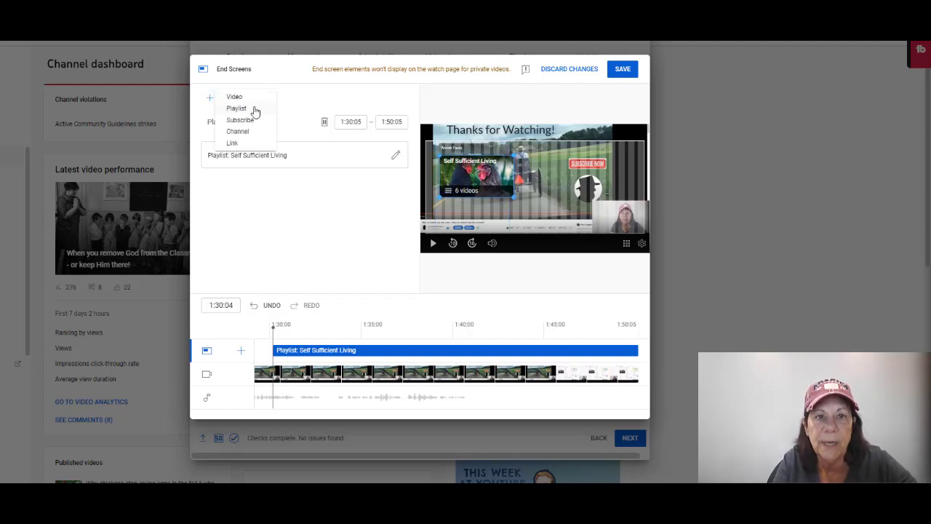
{"action": "left_click", "coordinate": [235, 98]}
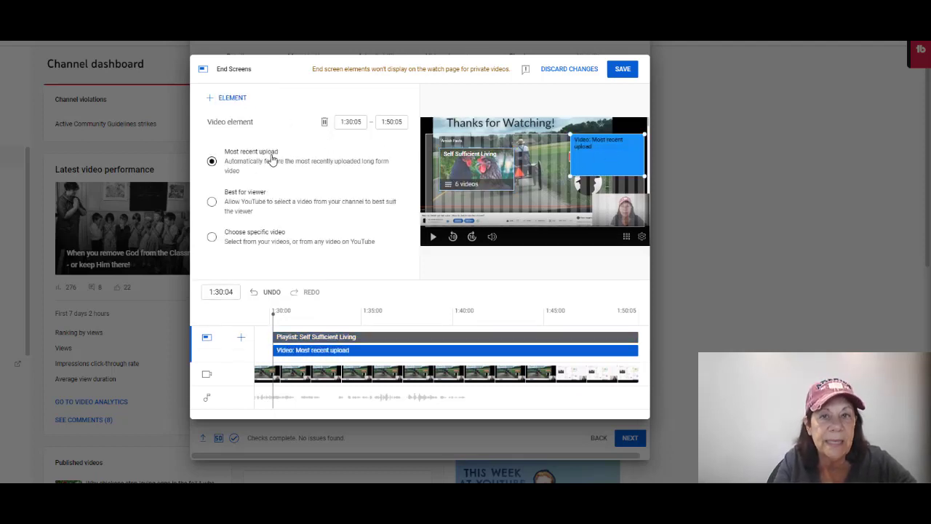
{"action": "left_click_drag", "start_coordinate": [596, 160], "coordinate": [582, 173]}
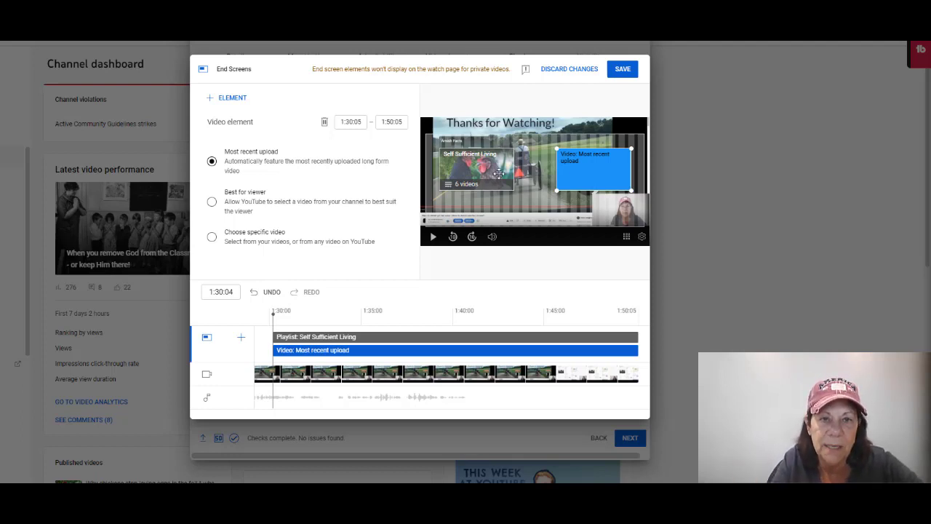
{"action": "left_click", "coordinate": [212, 203]}
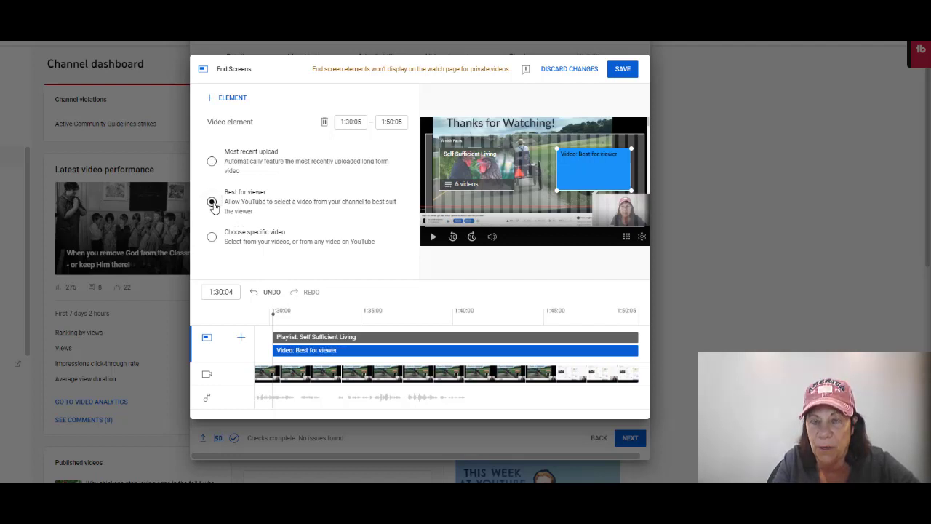
{"action": "left_click_drag", "start_coordinate": [459, 169], "coordinate": [455, 154]}
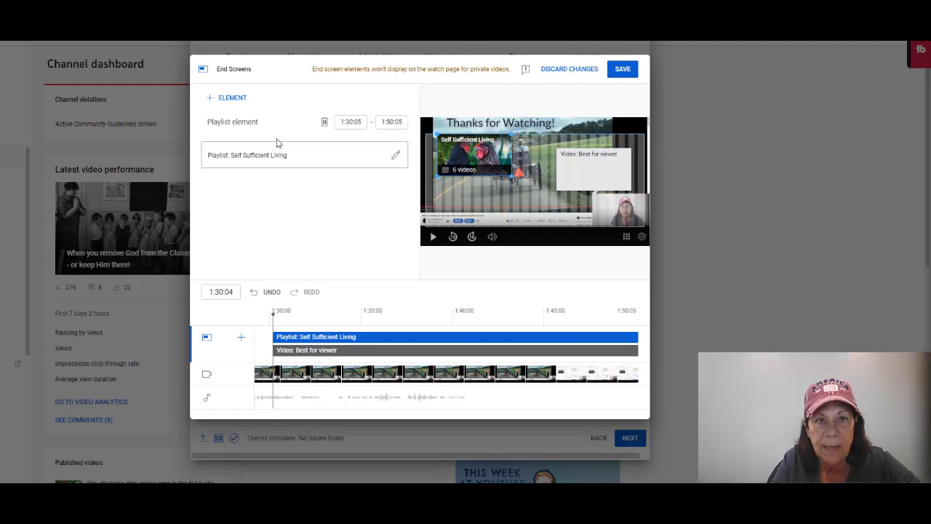
Step: Add a second video element below the playlist, set to a specific video
{"action": "left_click", "coordinate": [232, 98]}
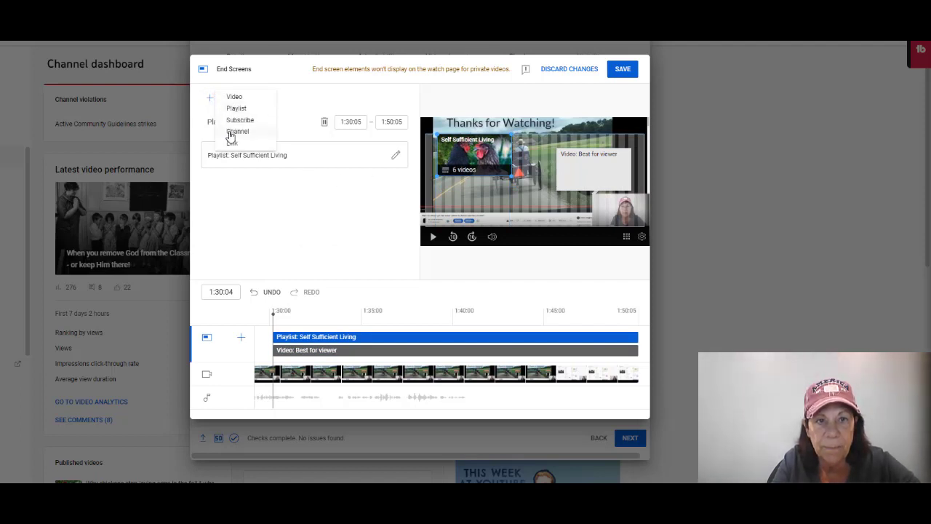
{"action": "left_click", "coordinate": [234, 96]}
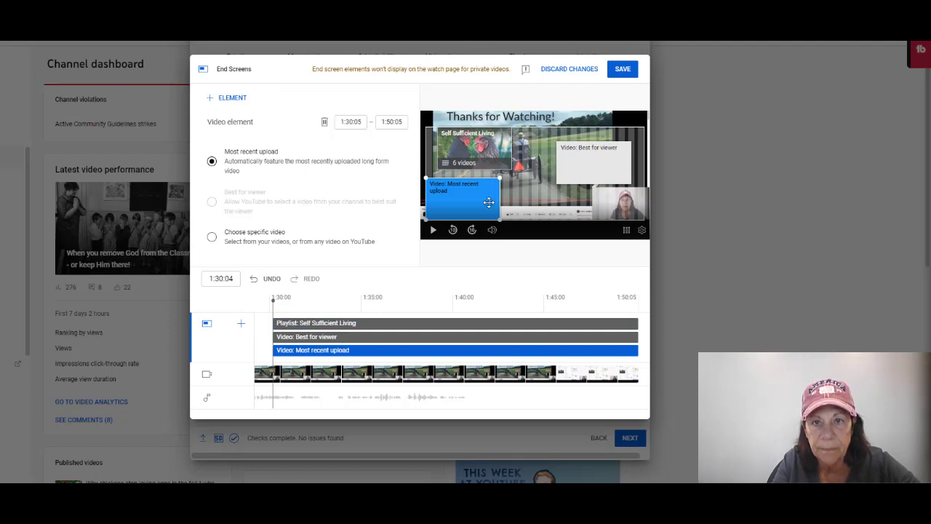
{"action": "mouse_move", "coordinate": [462, 208]}
{"action": "left_mouse_down"}
{"action": "mouse_move", "coordinate": [470, 199]}
{"action": "mouse_move", "coordinate": [474, 208]}
{"action": "left_mouse_up"}
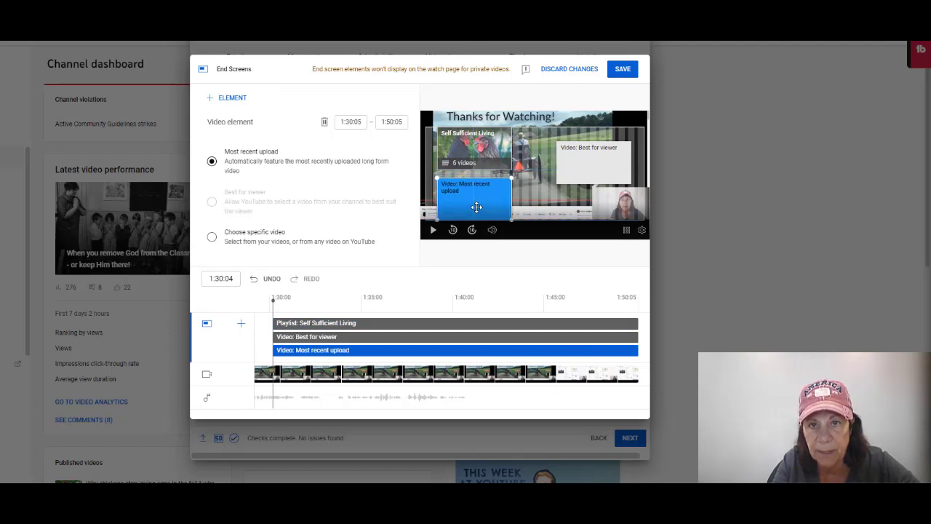
{"action": "left_click", "coordinate": [211, 237]}
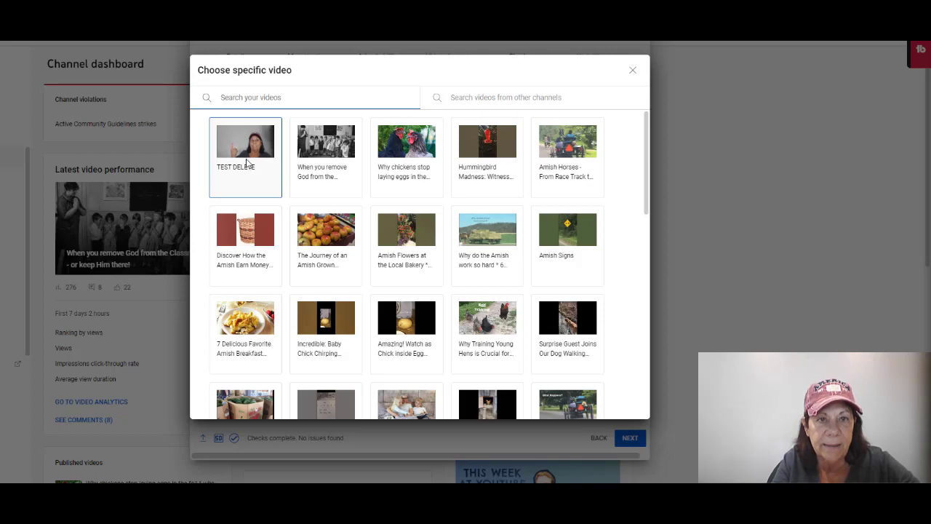
Step: Assign TEST DELETE to the element, move it right, and preview around 1:34
{"action": "left_click", "coordinate": [247, 163]}
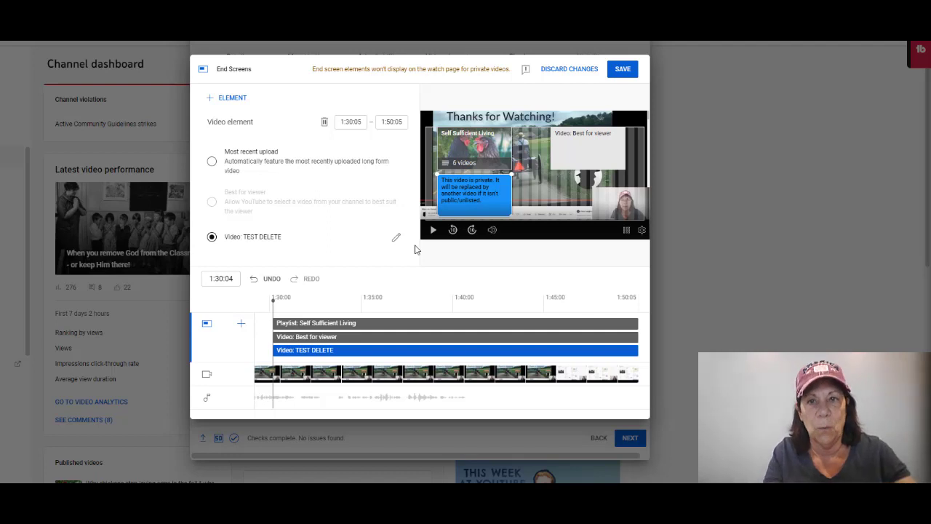
{"action": "left_click_drag", "start_coordinate": [466, 207], "coordinate": [518, 207]}
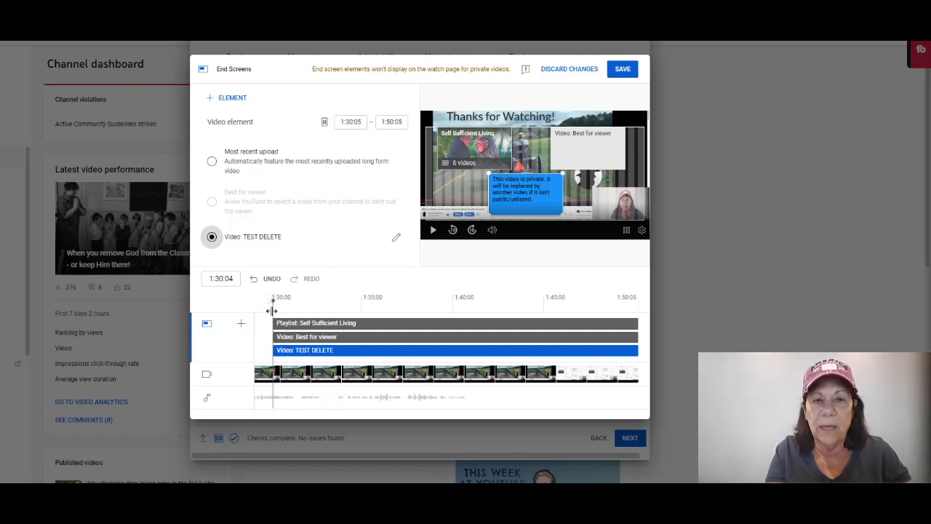
{"action": "left_click_drag", "start_coordinate": [273, 311], "coordinate": [359, 306]}
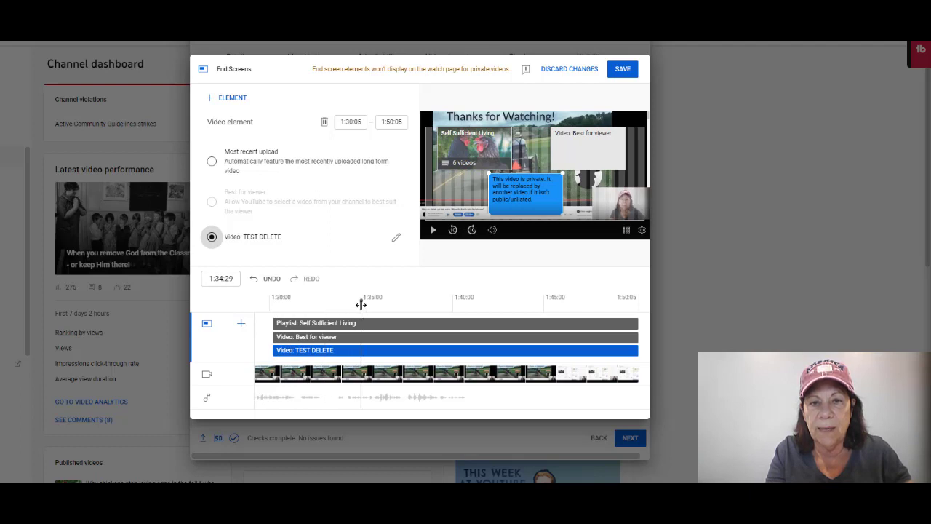
{"action": "left_click", "coordinate": [322, 324]}
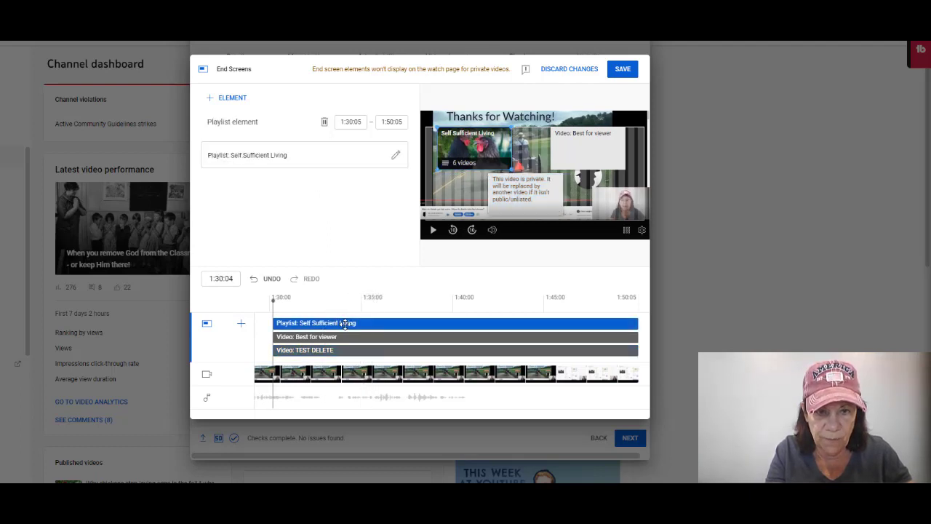
{"action": "left_click_drag", "start_coordinate": [273, 322], "coordinate": [451, 323]}
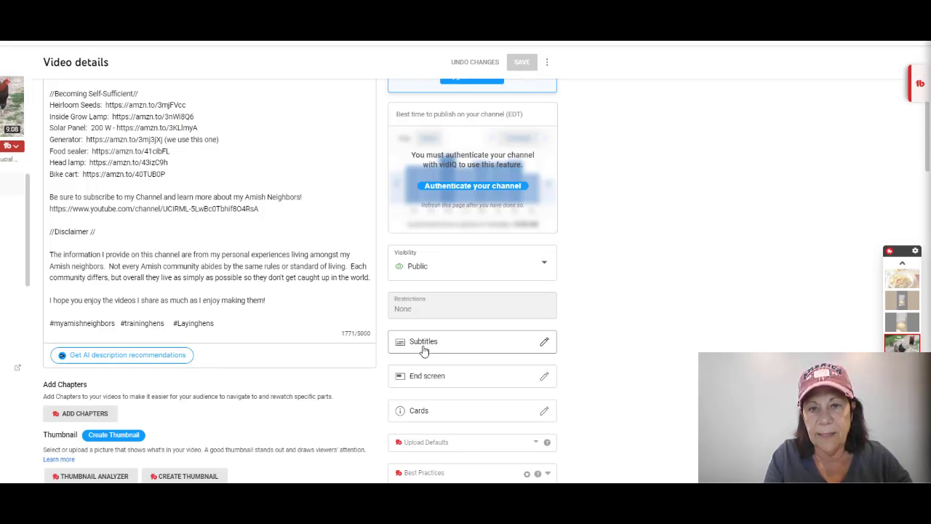
Step: Add a most-recent-upload video element to the longer video's end screen
{"action": "left_click", "coordinate": [452, 375]}
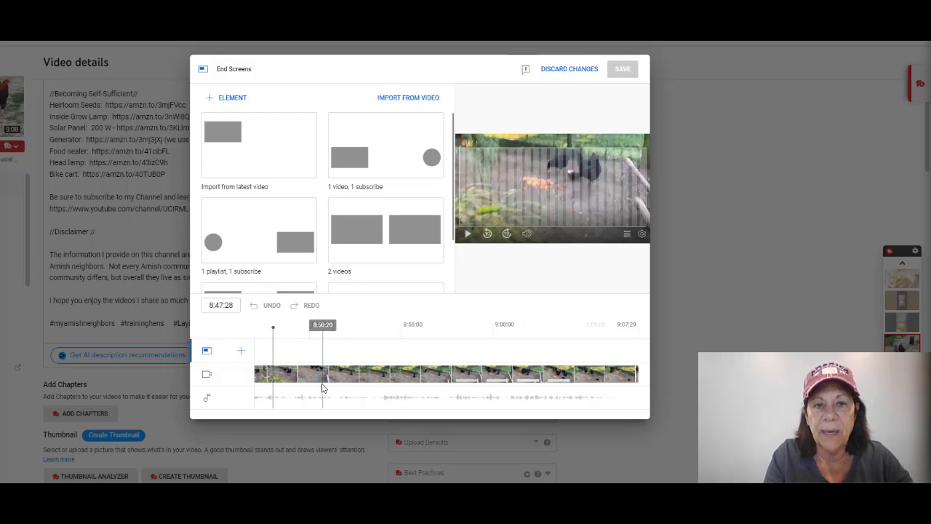
{"action": "left_click", "coordinate": [226, 99]}
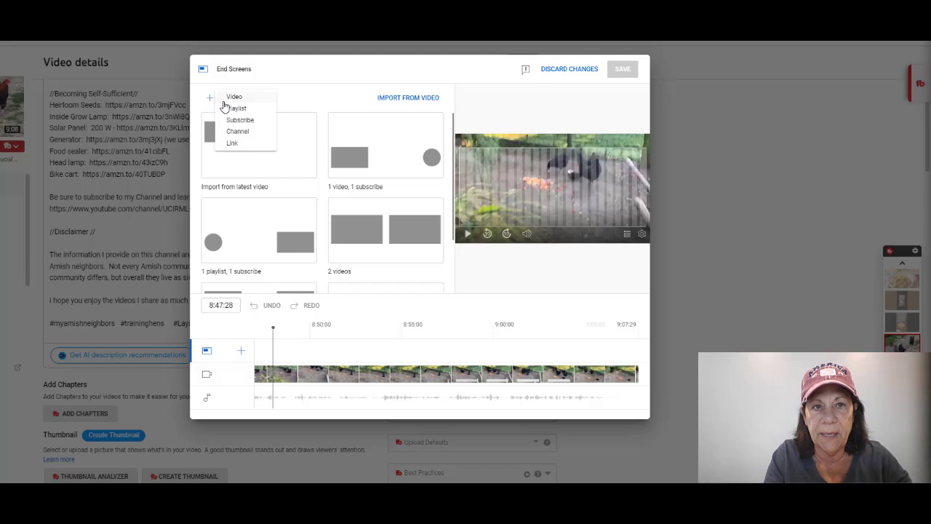
{"action": "left_click", "coordinate": [231, 98]}
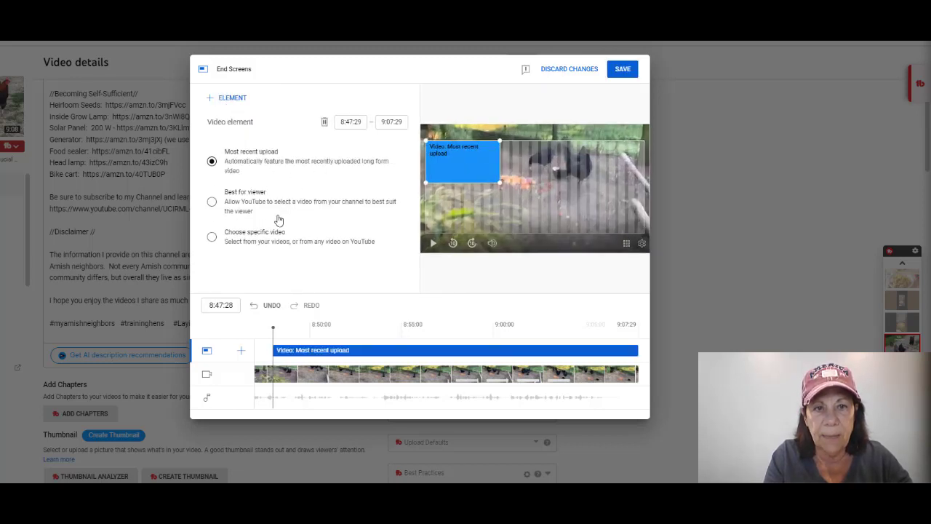
Step: Set the video element to Best for viewer and nudge it slightly lower
{"action": "left_click", "coordinate": [212, 204]}
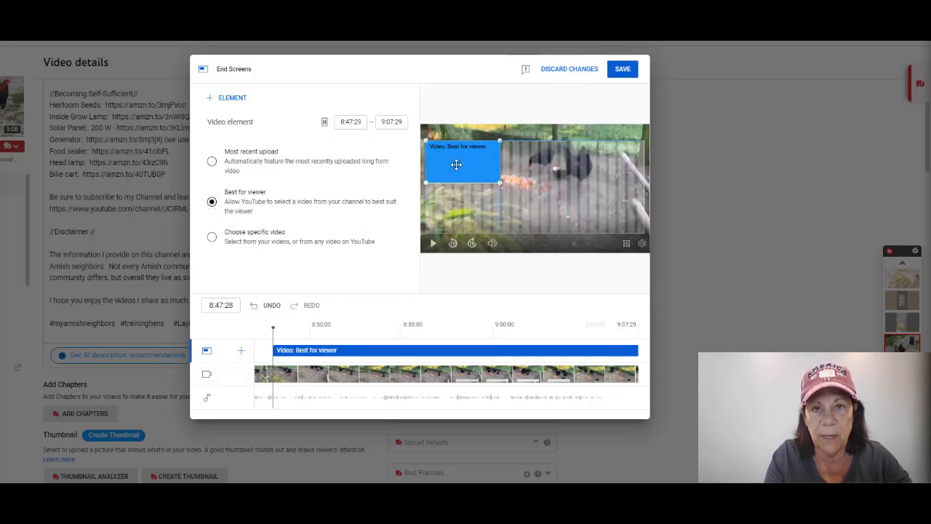
{"action": "mouse_move", "coordinate": [456, 165]}
{"action": "left_mouse_down"}
{"action": "mouse_move", "coordinate": [472, 184]}
{"action": "mouse_move", "coordinate": [463, 175]}
{"action": "left_mouse_up"}
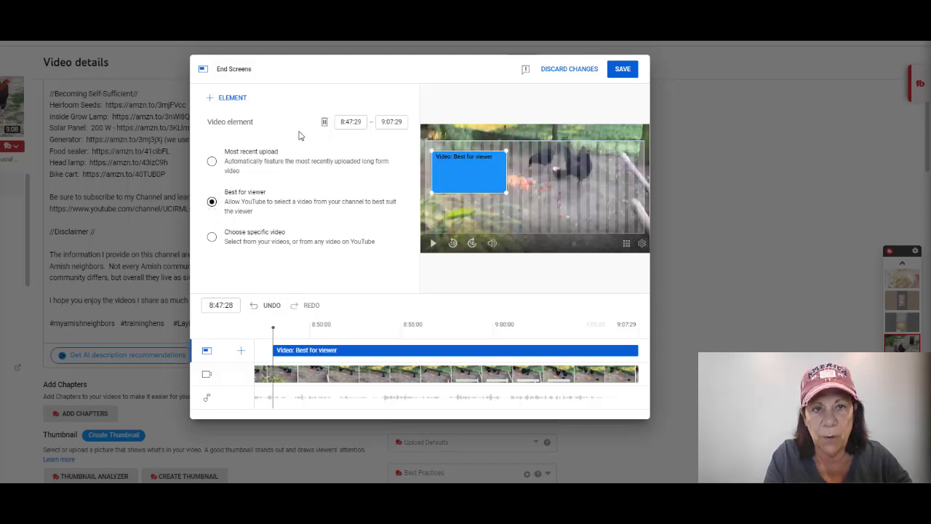
{"action": "left_click", "coordinate": [212, 161]}
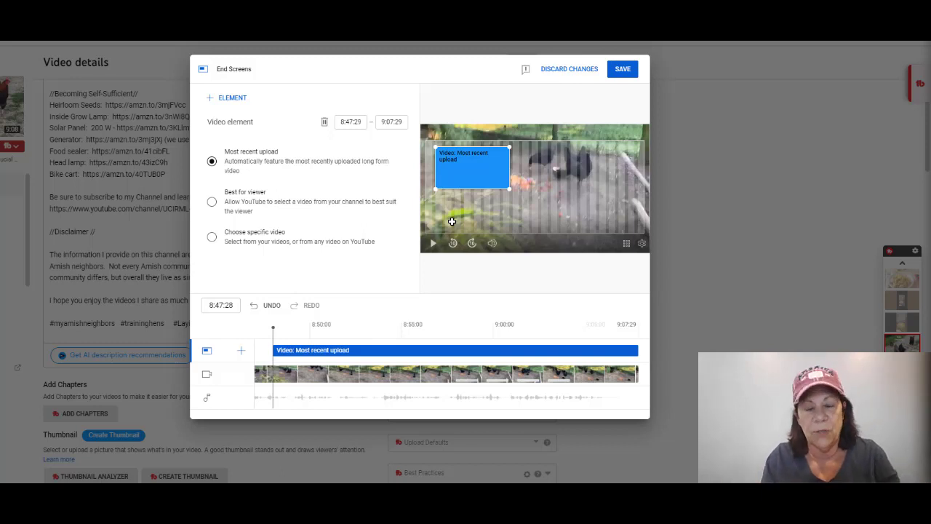
{"action": "left_click", "coordinate": [212, 203]}
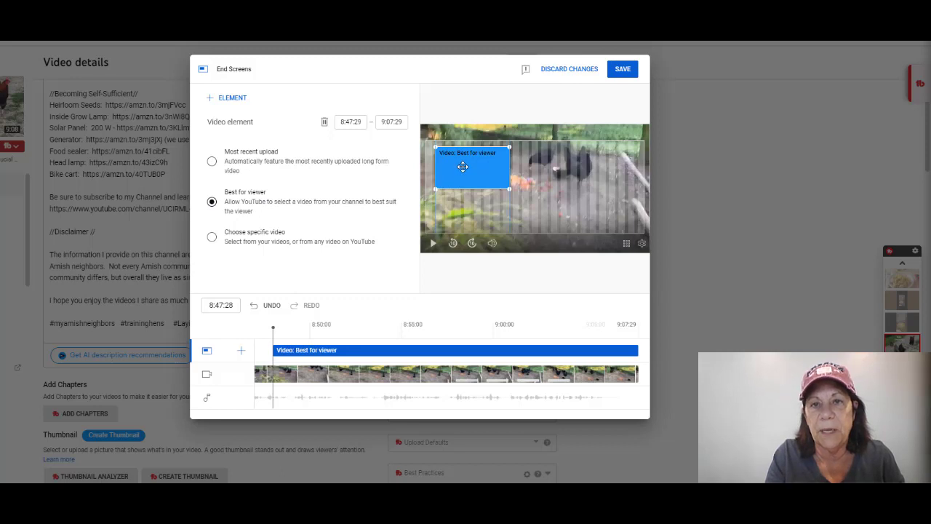
{"action": "left_click_drag", "start_coordinate": [461, 163], "coordinate": [468, 170]}
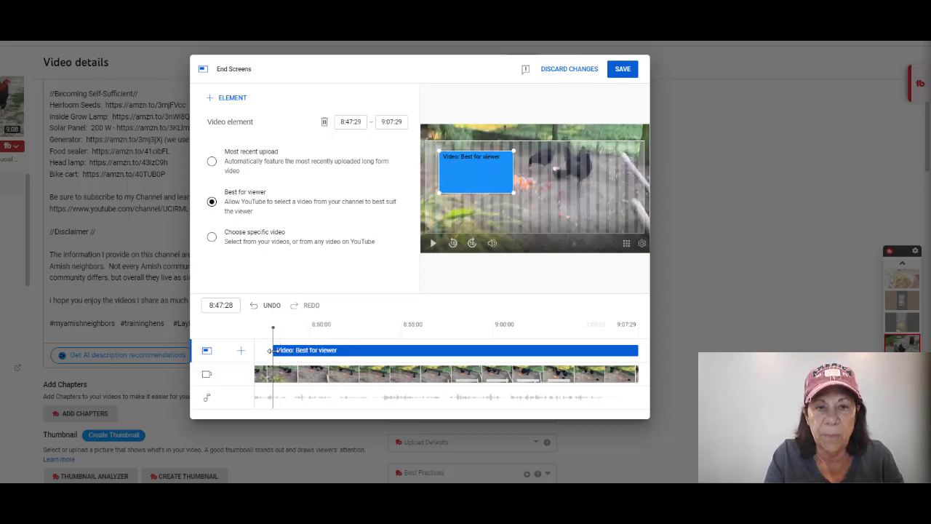
Step: Make the element start at 8:55:00 and move it slightly up
{"action": "left_click_drag", "start_coordinate": [271, 351], "coordinate": [399, 352]}
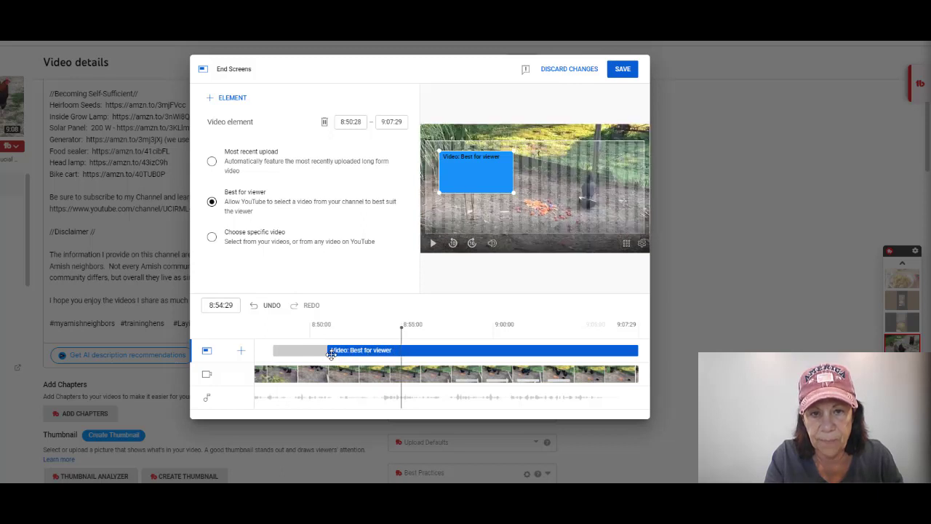
{"action": "left_click_drag", "start_coordinate": [330, 353], "coordinate": [399, 351]}
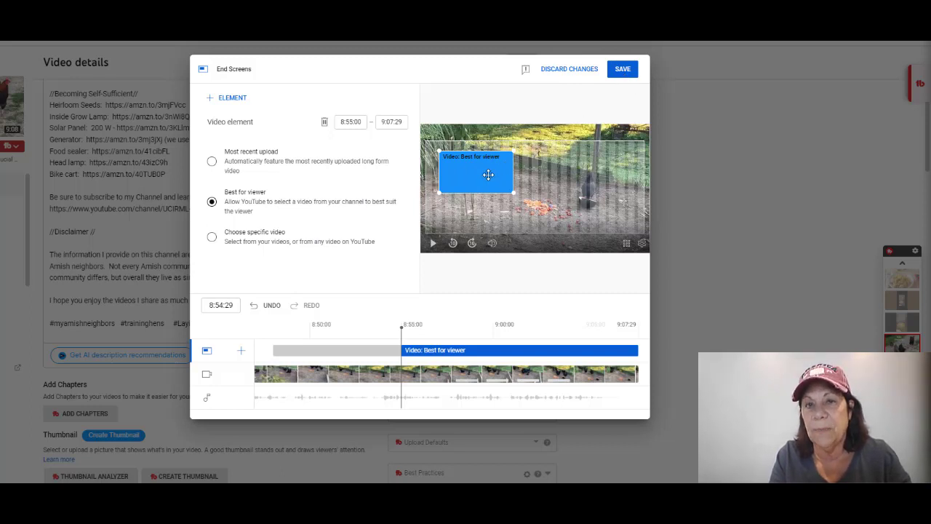
{"action": "mouse_move", "coordinate": [488, 174]}
{"action": "left_mouse_down"}
{"action": "mouse_move", "coordinate": [478, 150]}
{"action": "mouse_move", "coordinate": [503, 148]}
{"action": "mouse_move", "coordinate": [486, 175]}
{"action": "left_mouse_up"}
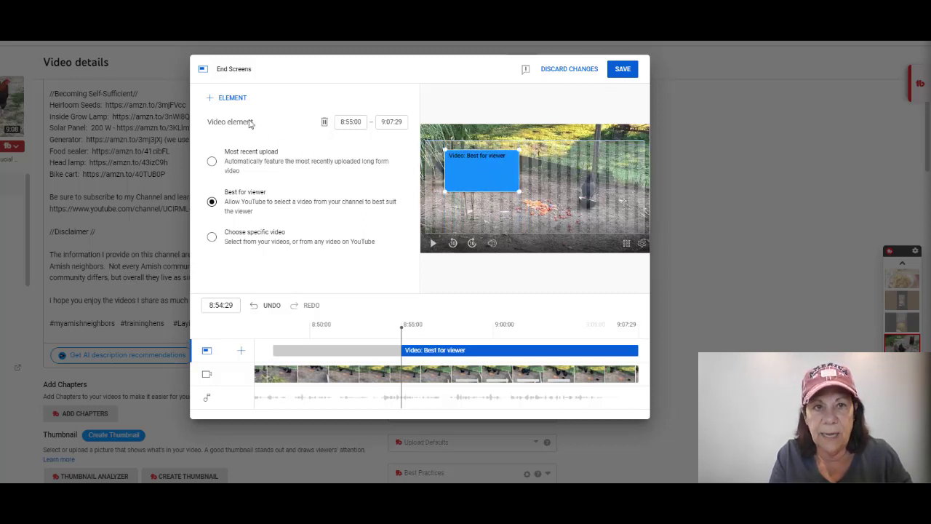
Step: Add an Amish Schools playlist element beside the video element
{"action": "left_click", "coordinate": [227, 102]}
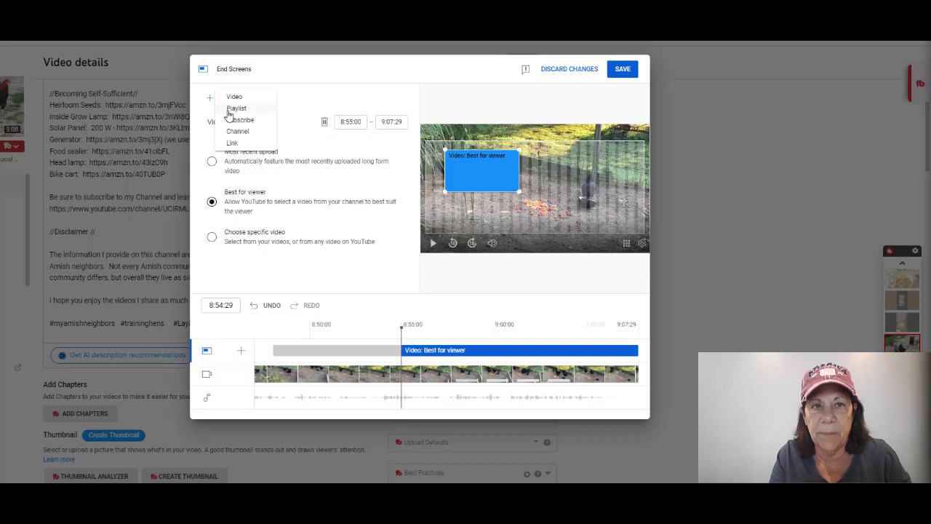
{"action": "left_click", "coordinate": [231, 110]}
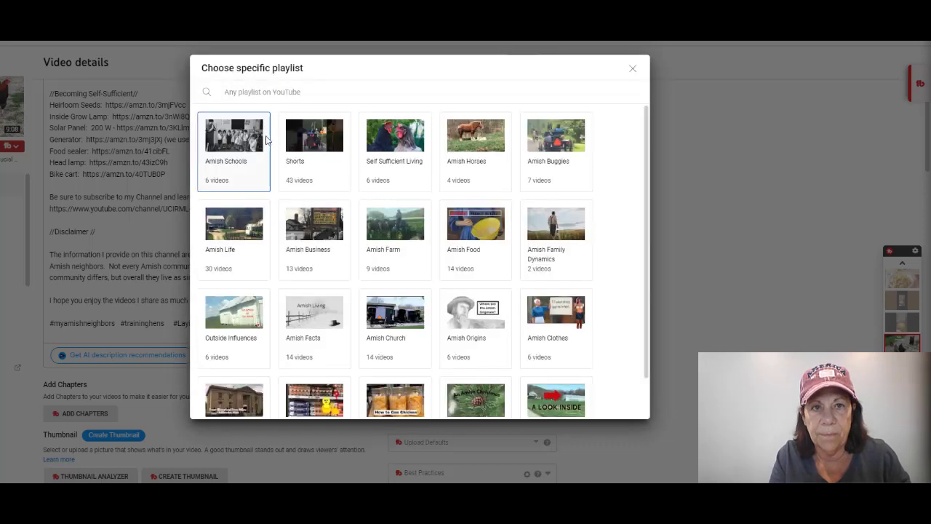
{"action": "double_click", "coordinate": [249, 155]}
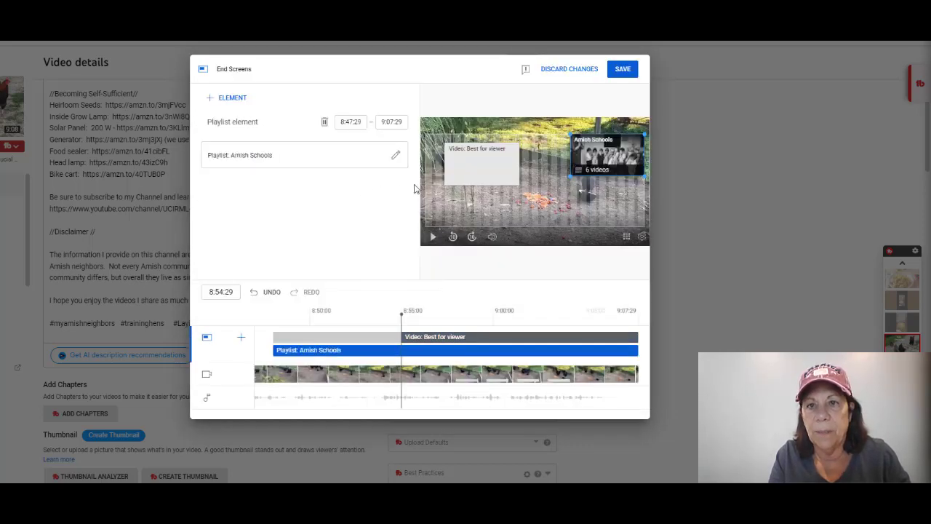
{"action": "left_click_drag", "start_coordinate": [565, 172], "coordinate": [516, 169]}
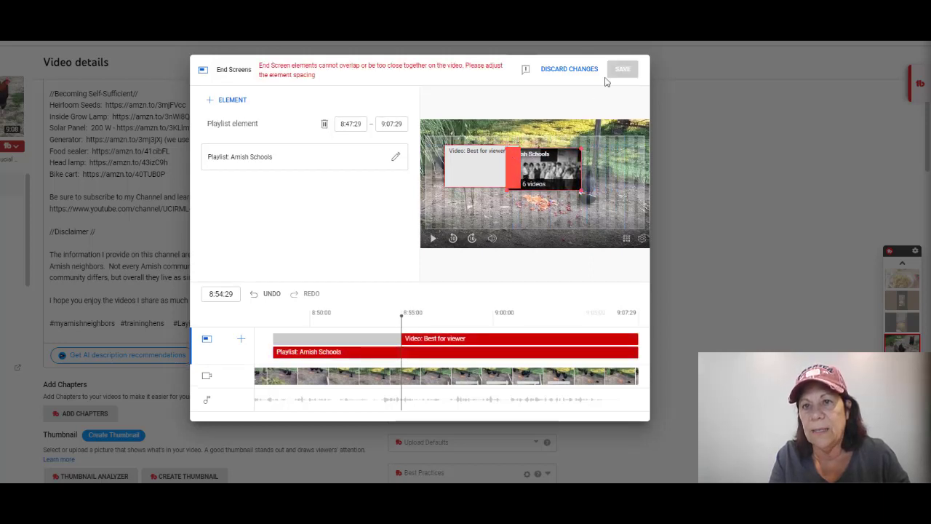
{"action": "left_click_drag", "start_coordinate": [538, 166], "coordinate": [579, 164]}
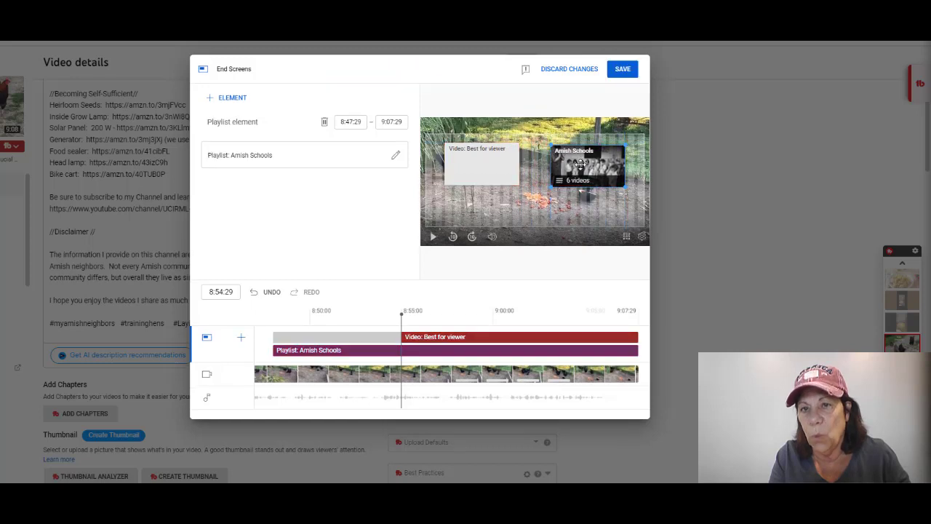
Step: Delete the Amish Schools playlist and nudge the video element down-left
{"action": "left_click", "coordinate": [501, 169]}
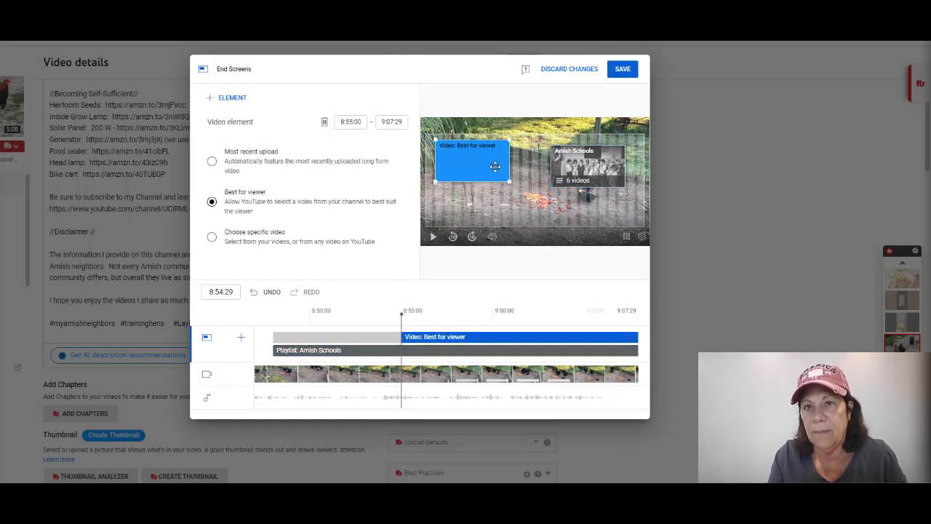
{"action": "left_click", "coordinate": [579, 169]}
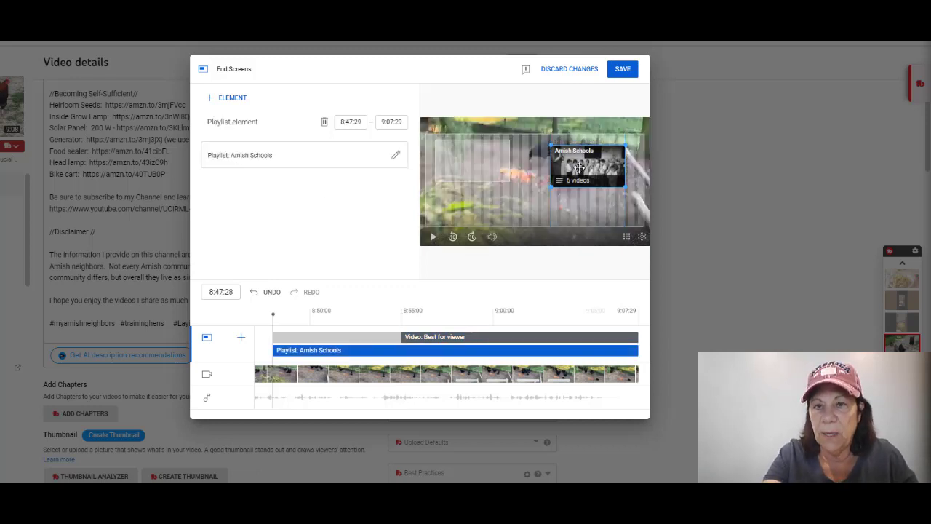
{"action": "key", "text": "Delete"}
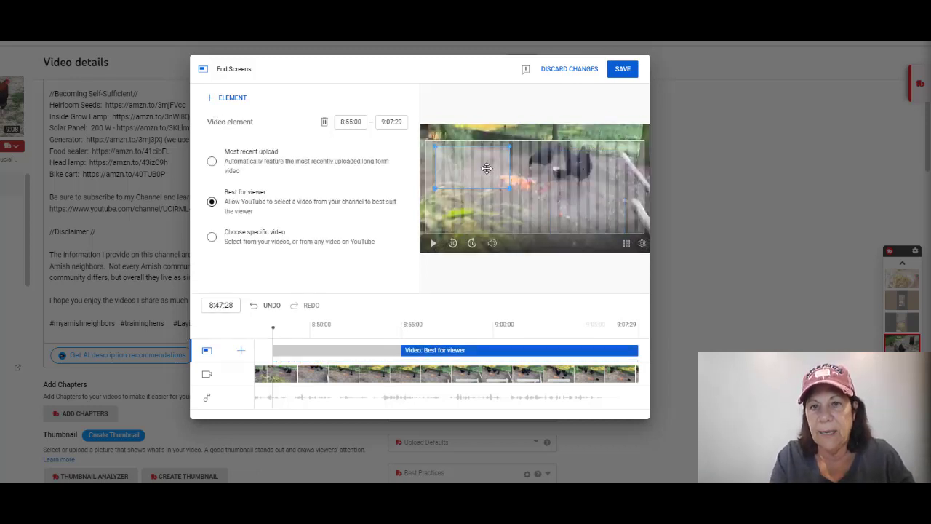
{"action": "mouse_move", "coordinate": [487, 168]}
{"action": "left_mouse_down"}
{"action": "mouse_move", "coordinate": [484, 195]}
{"action": "mouse_move", "coordinate": [484, 176]}
{"action": "left_mouse_up"}
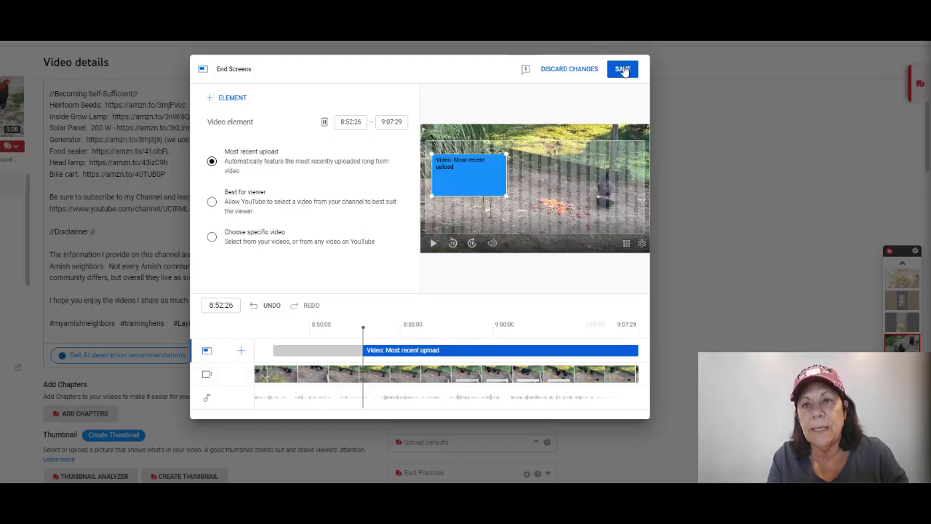
Step: Save the end screen with its single video element at 8:52:26–9:07:29
{"action": "left_click", "coordinate": [624, 70]}
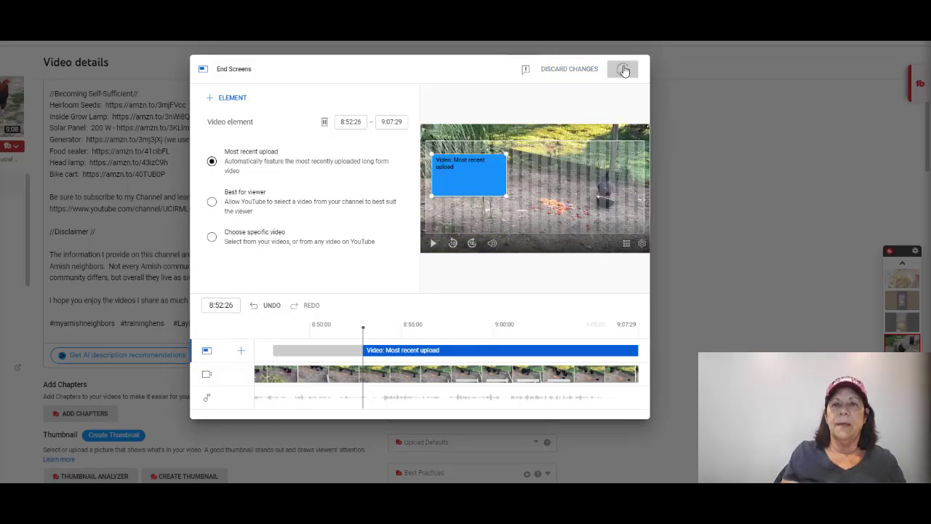